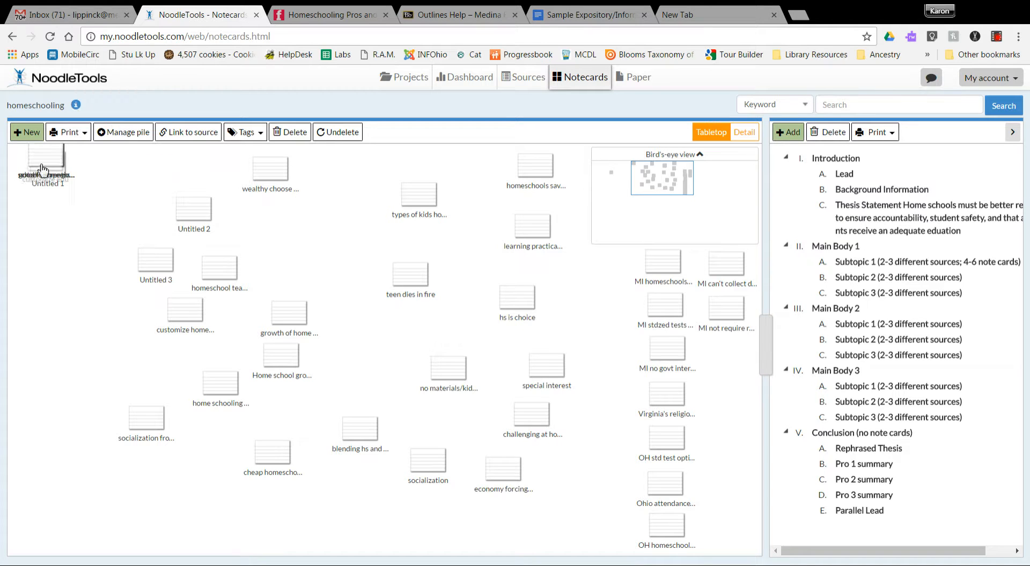
# Step: Spread the stacked notecards apart, placing "not all Ps are good Ts", "school can press..." and "good for creative kids" in open tabletop space
pyautogui.moveTo(47, 170); pyautogui.dragTo(295, 234)
pyautogui.moveTo(46, 167); pyautogui.dragTo(92, 337)
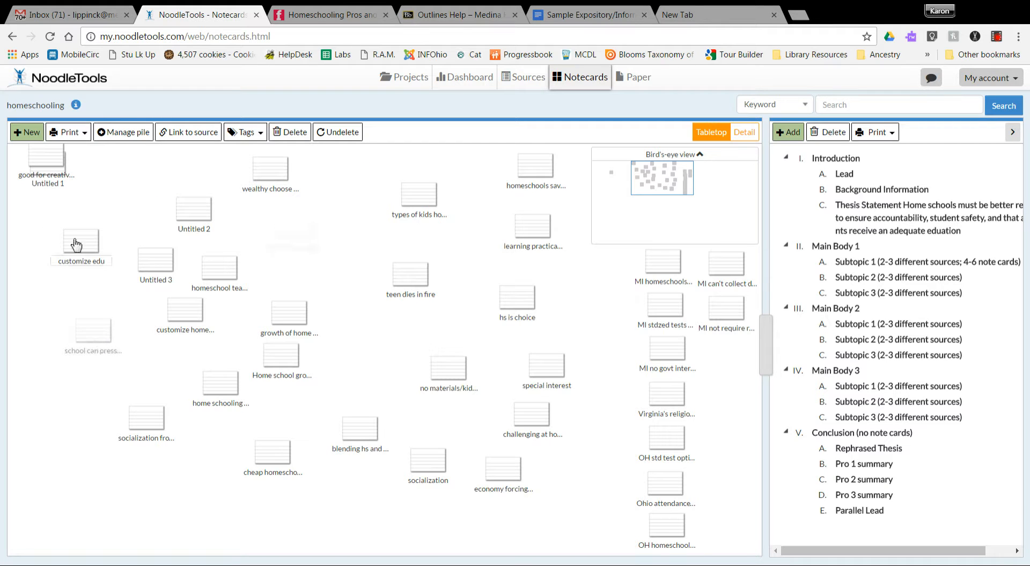
pyautogui.moveTo(46, 170); pyautogui.dragTo(375, 351)
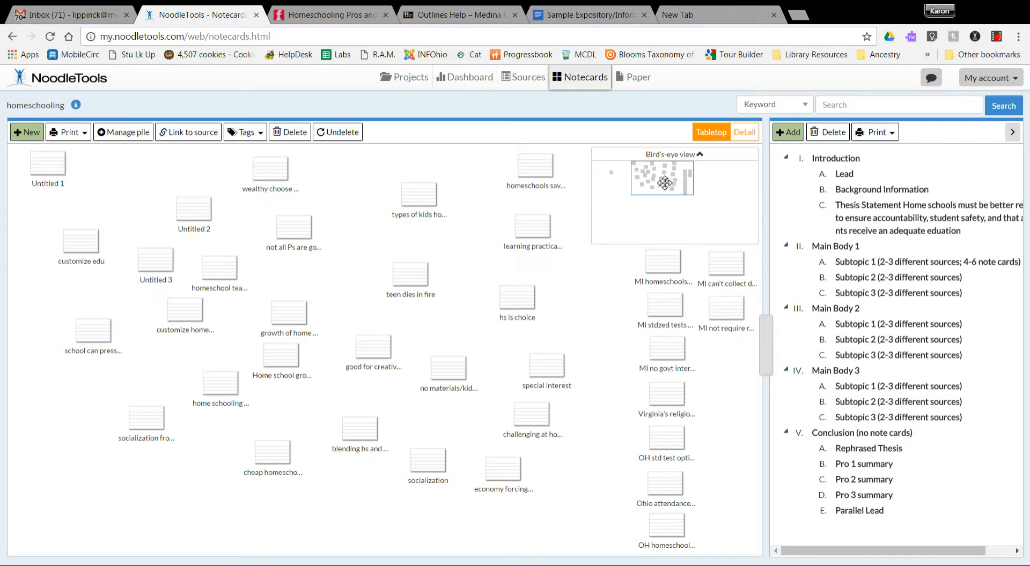
# Step: Bring the outlying "affordabilty" notecard over to the main group, below the "school can press..." card
pyautogui.moveTo(664, 183); pyautogui.dragTo(637, 184)
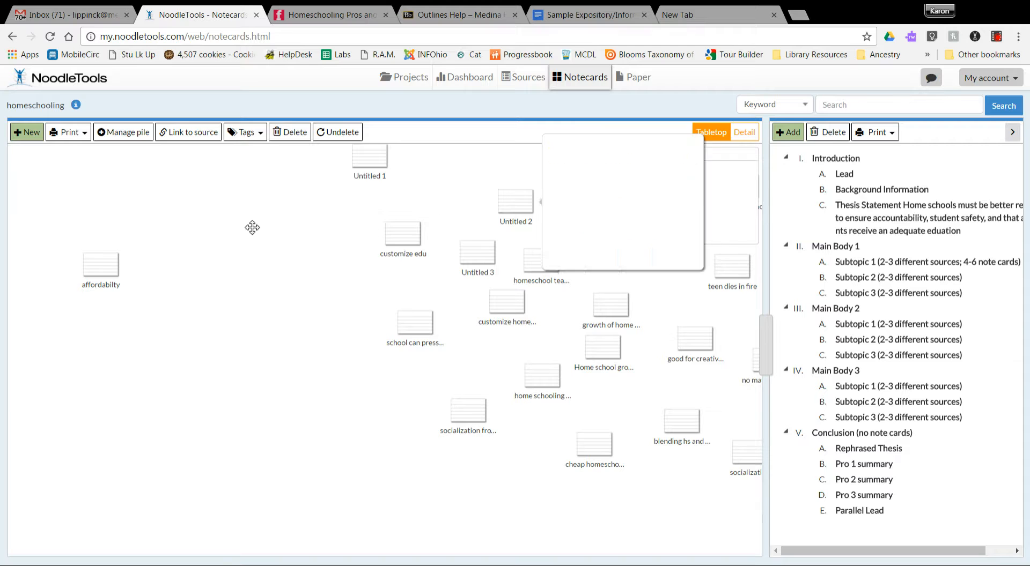
pyautogui.moveTo(110, 270); pyautogui.dragTo(398, 392)
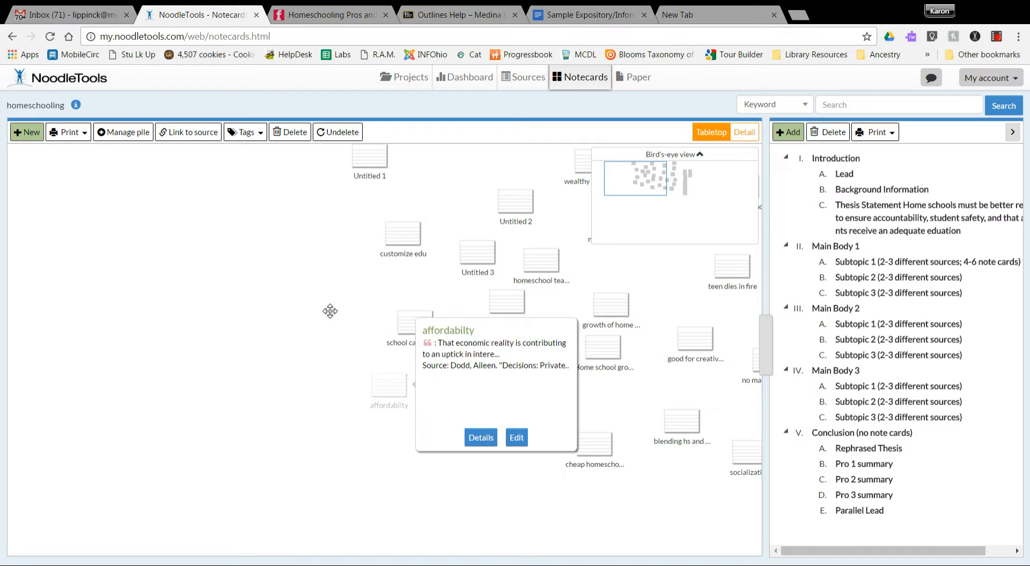
pyautogui.moveTo(347, 288); pyautogui.dragTo(15, 291)
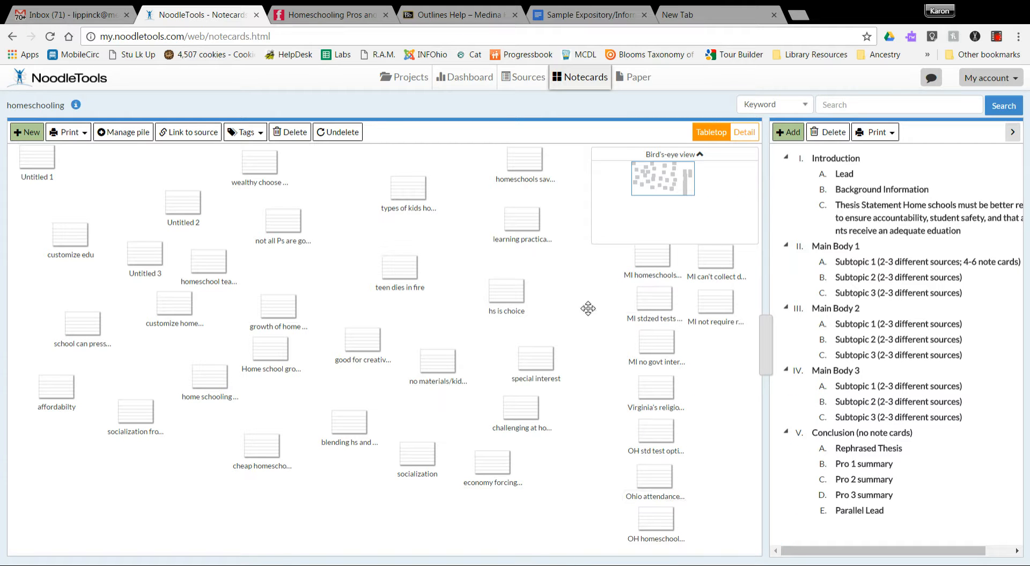
# Step: Cluster the "socialization from elders", "cheap homeschooling" and "economy forcing home school" notecards in the lower-left area of the tabletop
pyautogui.moveTo(140, 426); pyautogui.dragTo(94, 488)
pyautogui.moveTo(272, 452); pyautogui.dragTo(164, 495)
pyautogui.moveTo(485, 475); pyautogui.dragTo(130, 450)
# Step: Pile "not all Ps are good Ts" onto "homeschool teacher credentials MI", title the pile "Teaching requirements", and place it above the "growth of home..." card
pyautogui.moveTo(272, 247); pyautogui.dragTo(213, 272)
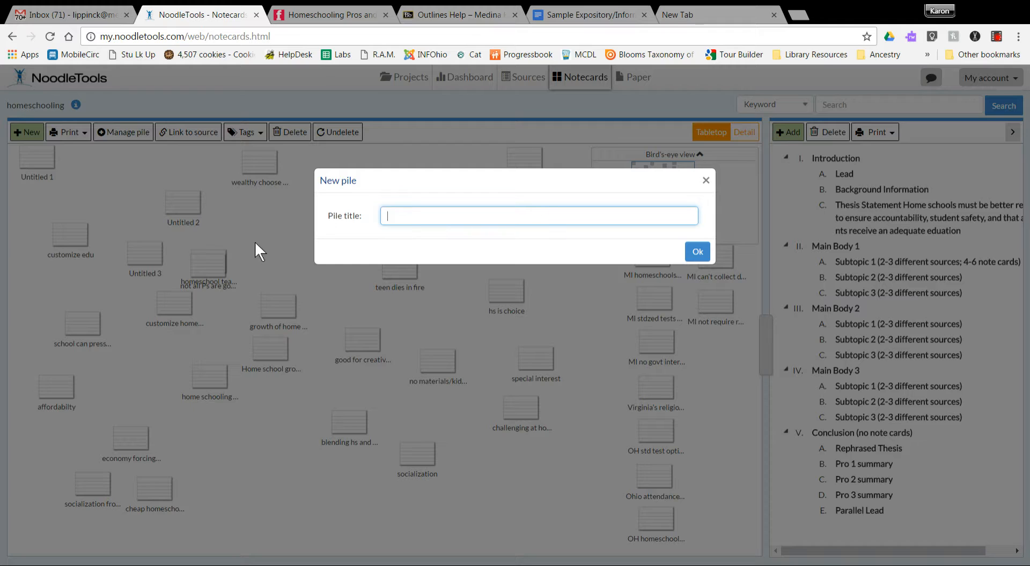
pyautogui.write('Teaching requirements')
pyautogui.click(696, 250)
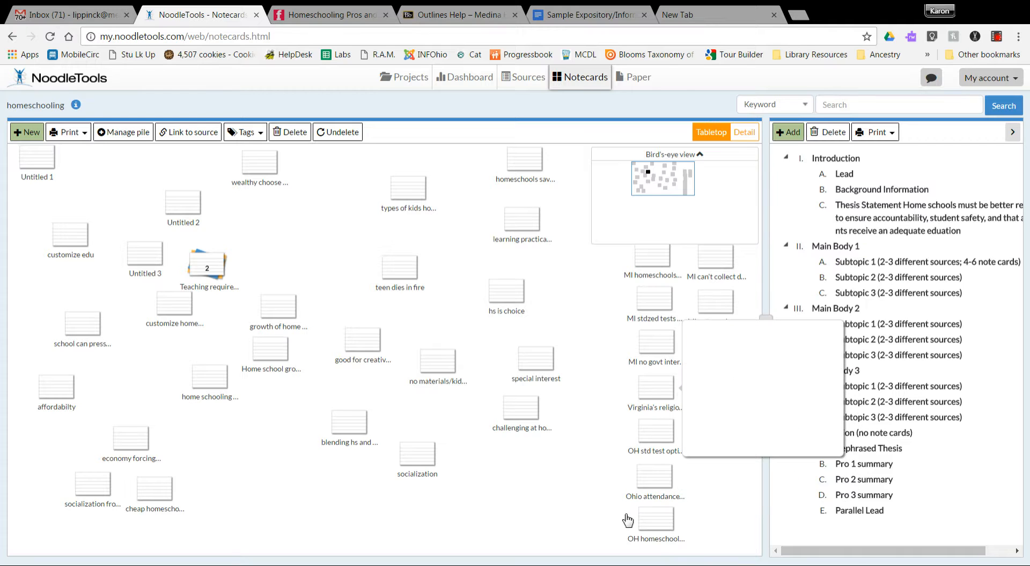
pyautogui.moveTo(628, 272)
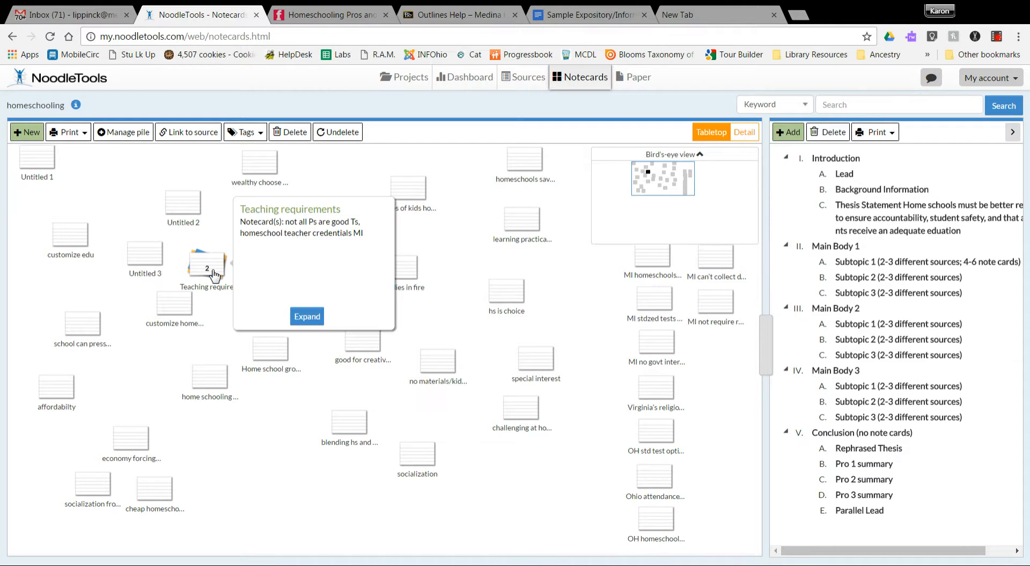
pyautogui.moveTo(212, 272); pyautogui.dragTo(305, 244)
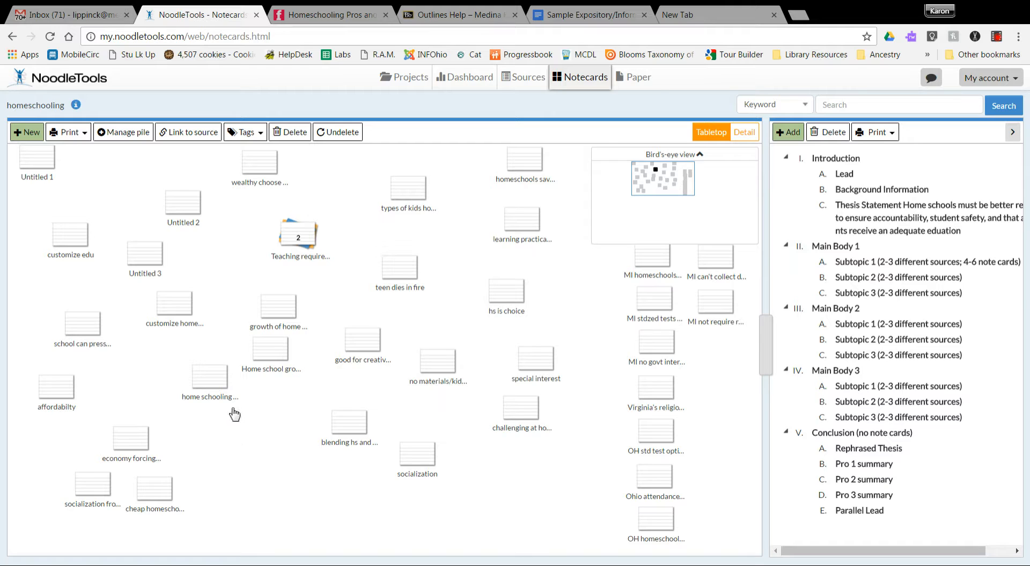
# Step: Place the "home schooling is cheap" card beside "cheap homeschooling", and move the "economy forcing home school" card between "wealthy choose..." and "types of kids ho..."
pyautogui.moveTo(211, 378)
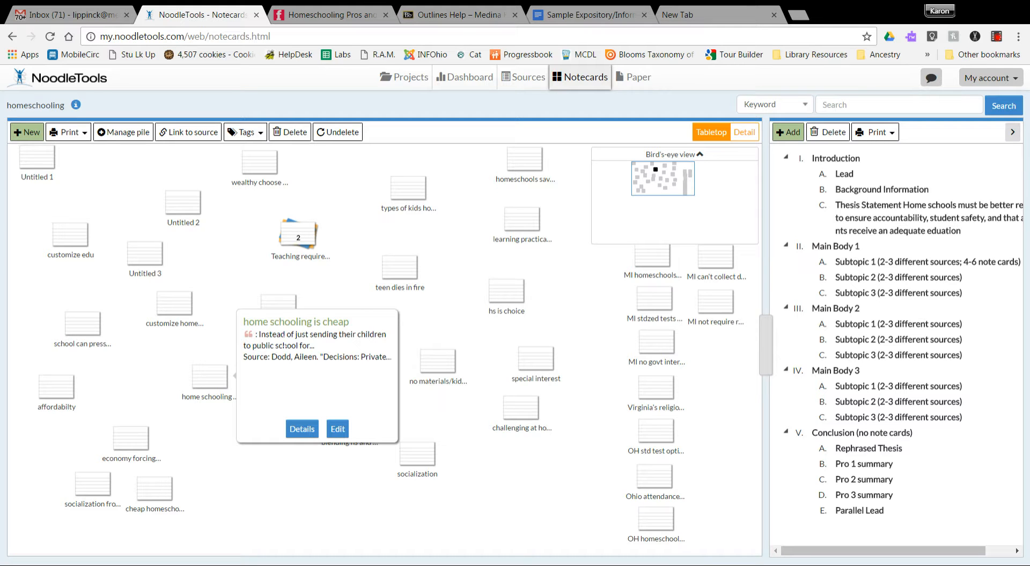
pyautogui.moveTo(206, 380); pyautogui.dragTo(223, 493)
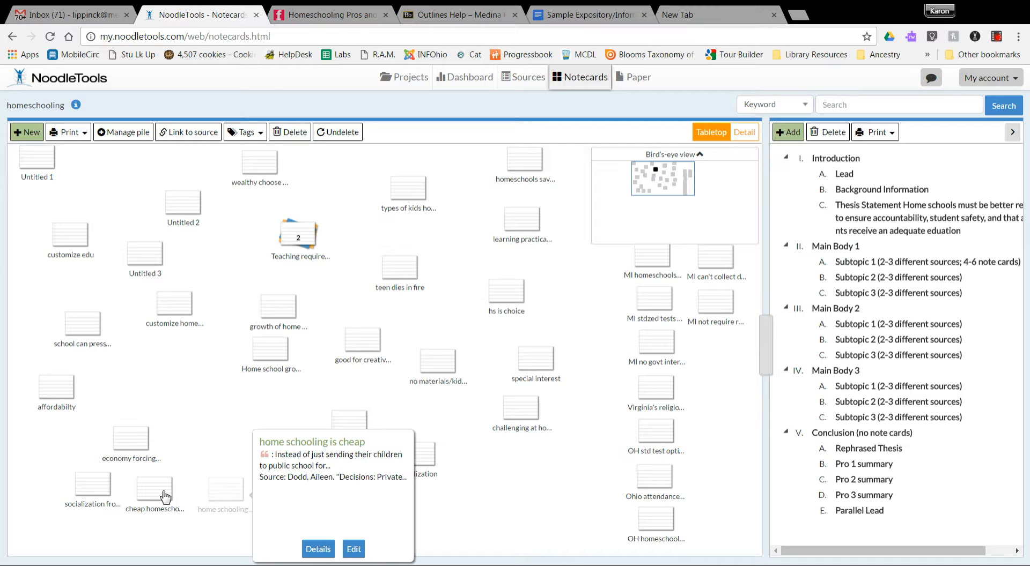
pyautogui.moveTo(156, 496)
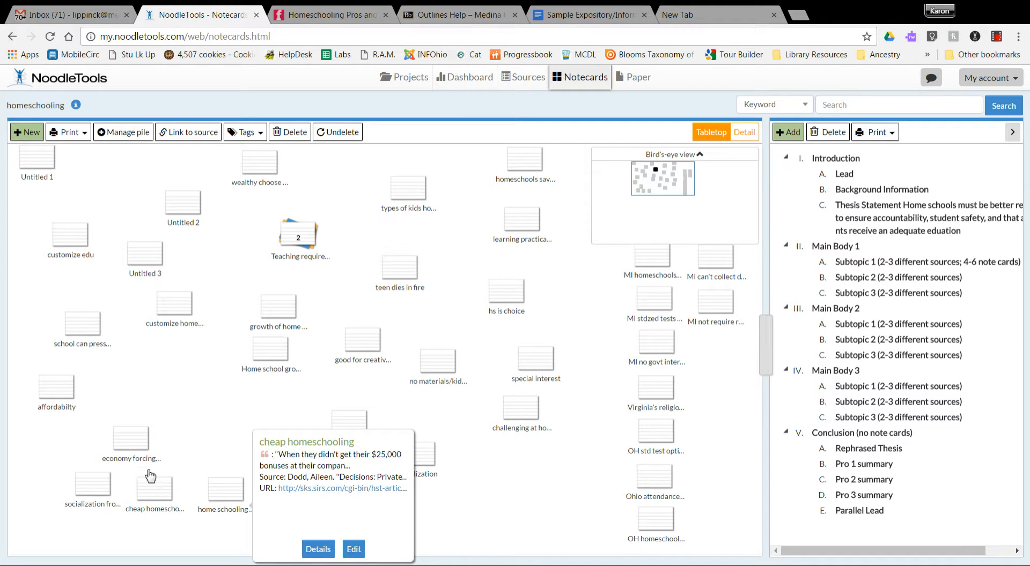
pyautogui.moveTo(140, 441)
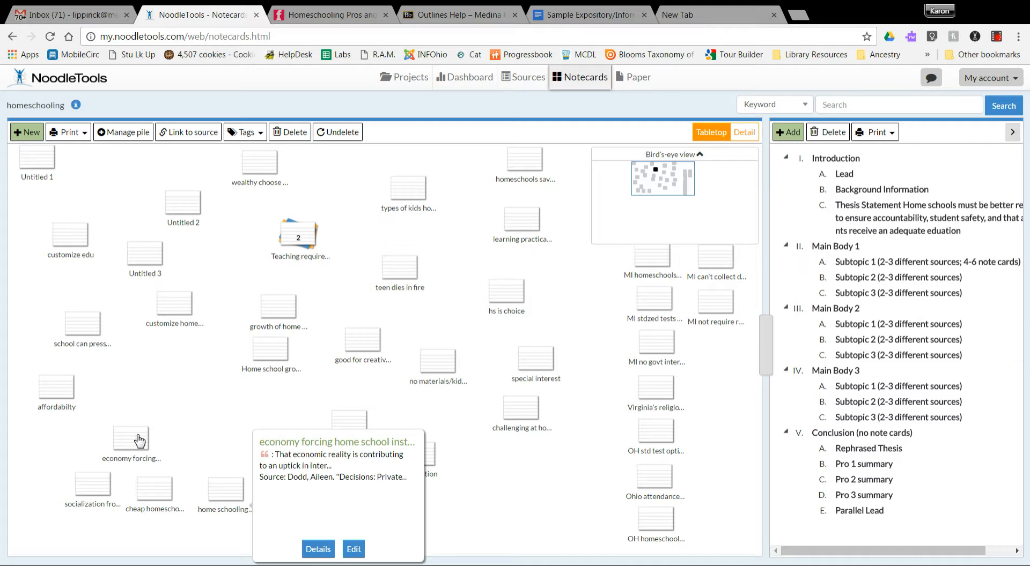
pyautogui.moveTo(140, 441); pyautogui.dragTo(350, 184)
pyautogui.moveTo(83, 493)
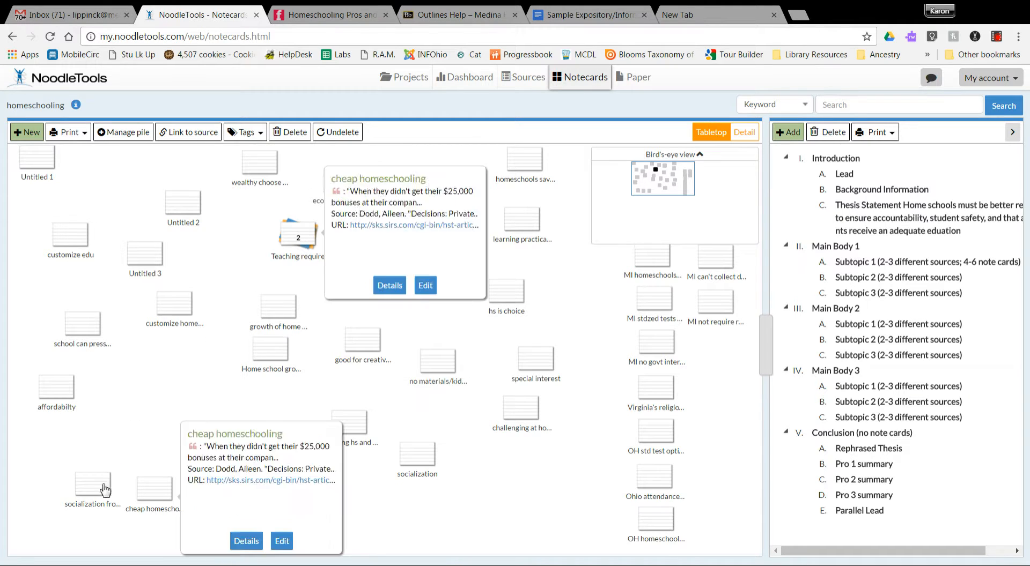
pyautogui.moveTo(84, 495); pyautogui.dragTo(82, 503)
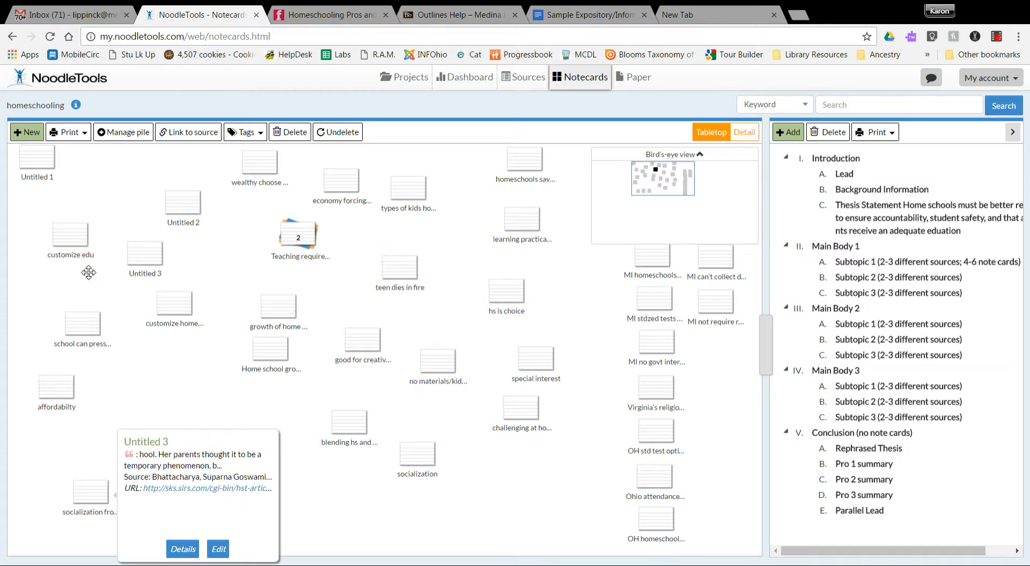
# Step: Move the "socialization" and "learning practically" notecards into the cluster above "cheap homeschooling"
pyautogui.moveTo(155, 266)
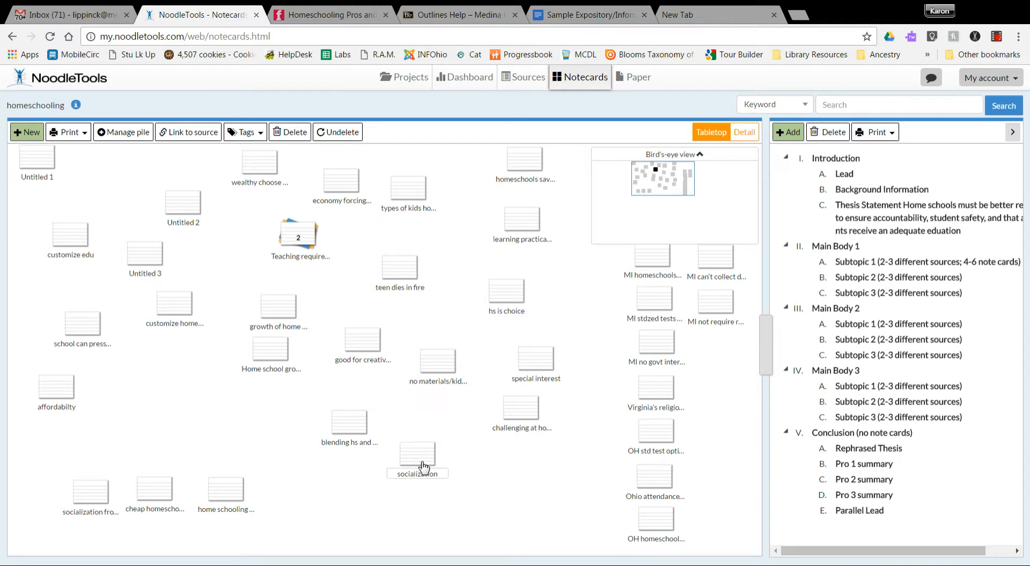
pyautogui.moveTo(409, 469); pyautogui.dragTo(132, 489)
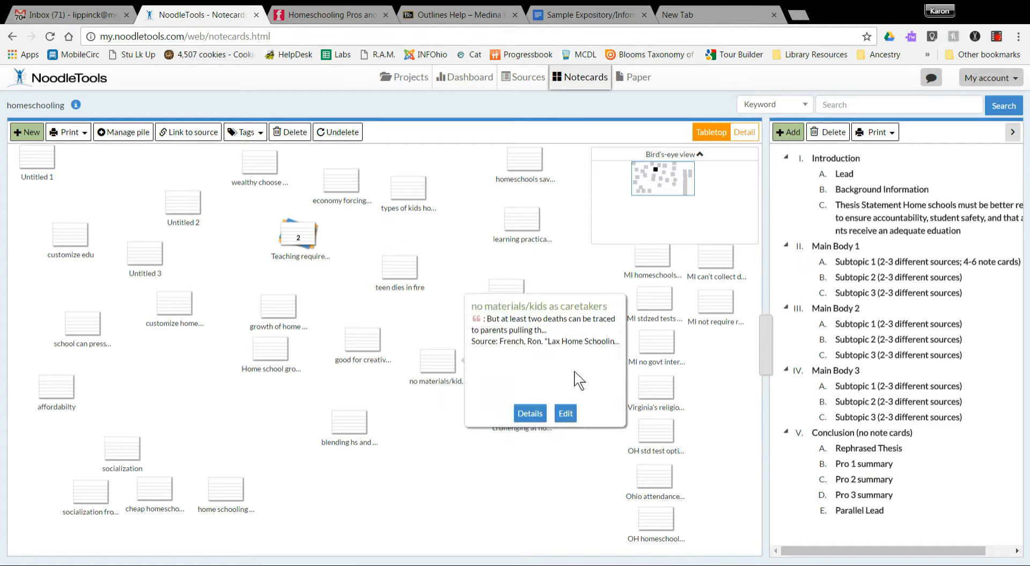
pyautogui.moveTo(531, 230)
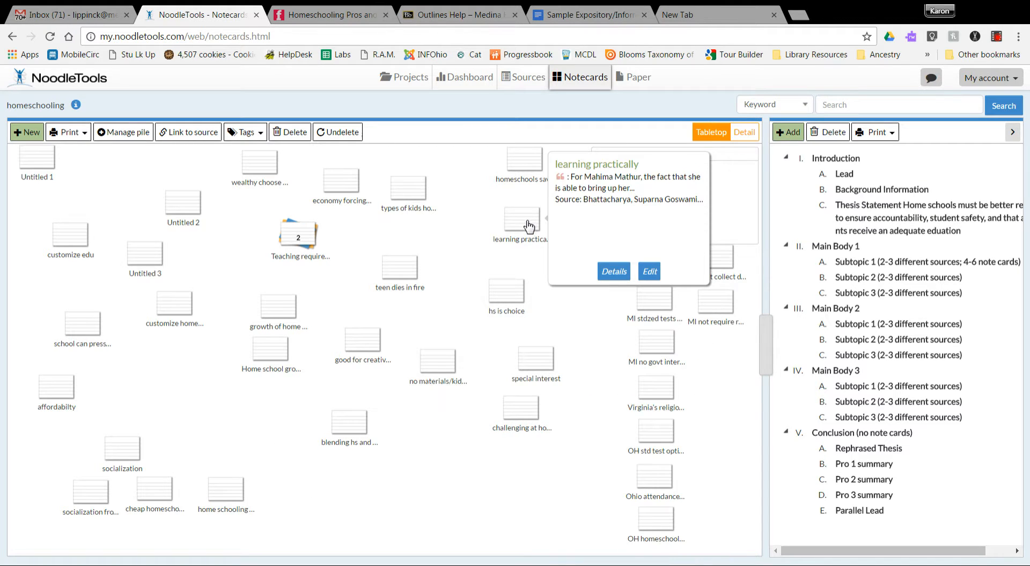
pyautogui.moveTo(529, 226); pyautogui.dragTo(202, 457)
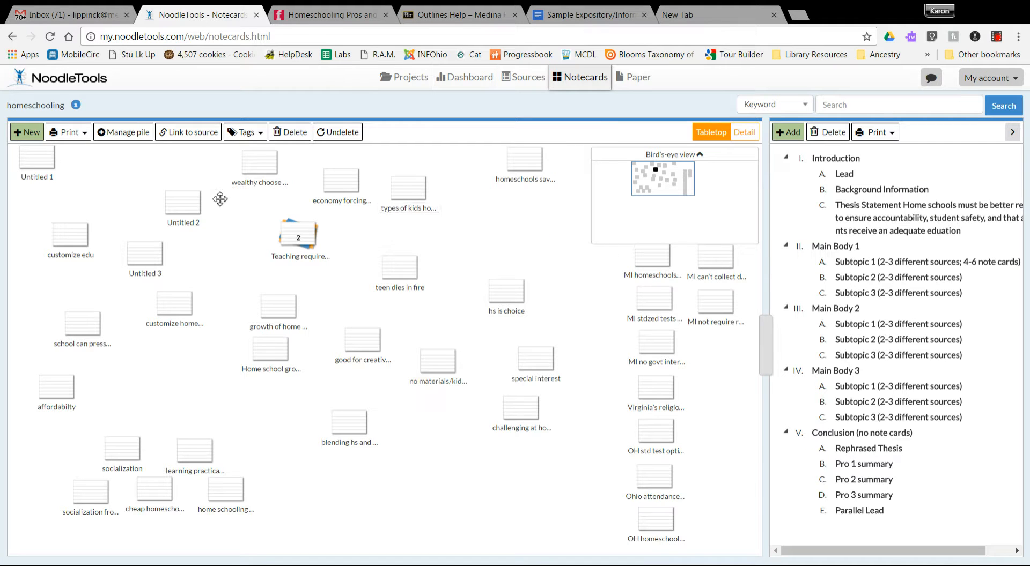
# Step: Review the note previews of the cards in the lower-left cluster, including "home schooling is cheap", "learning practically" and "socialization from elders"
pyautogui.moveTo(197, 215)
pyautogui.moveTo(231, 493)
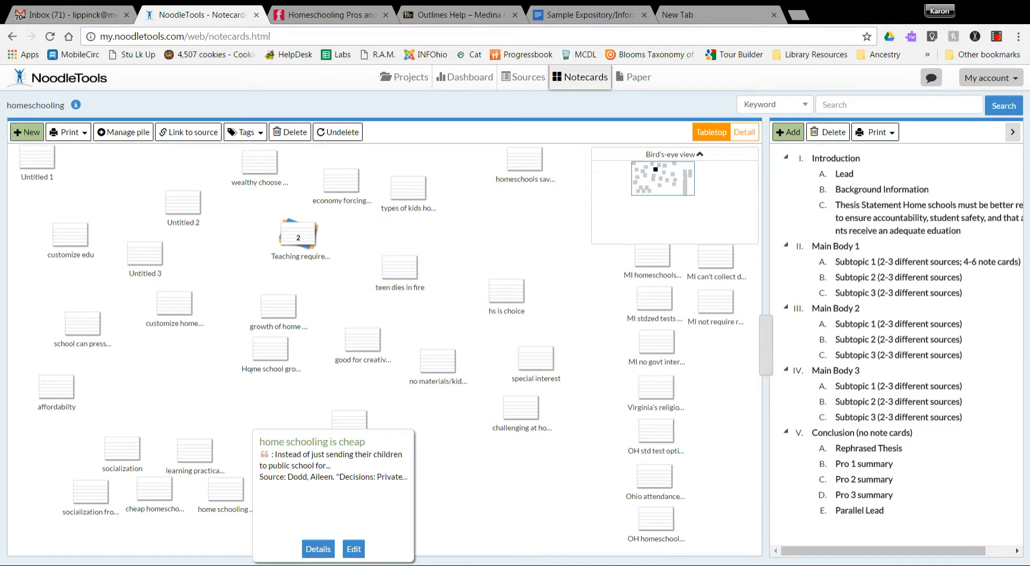
pyautogui.moveTo(198, 457)
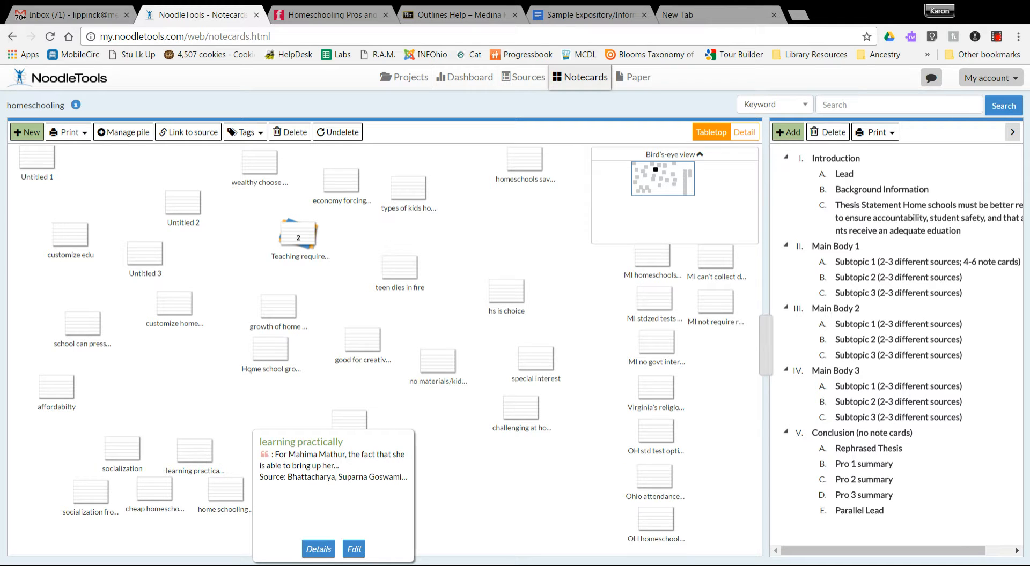
pyautogui.moveTo(154, 492)
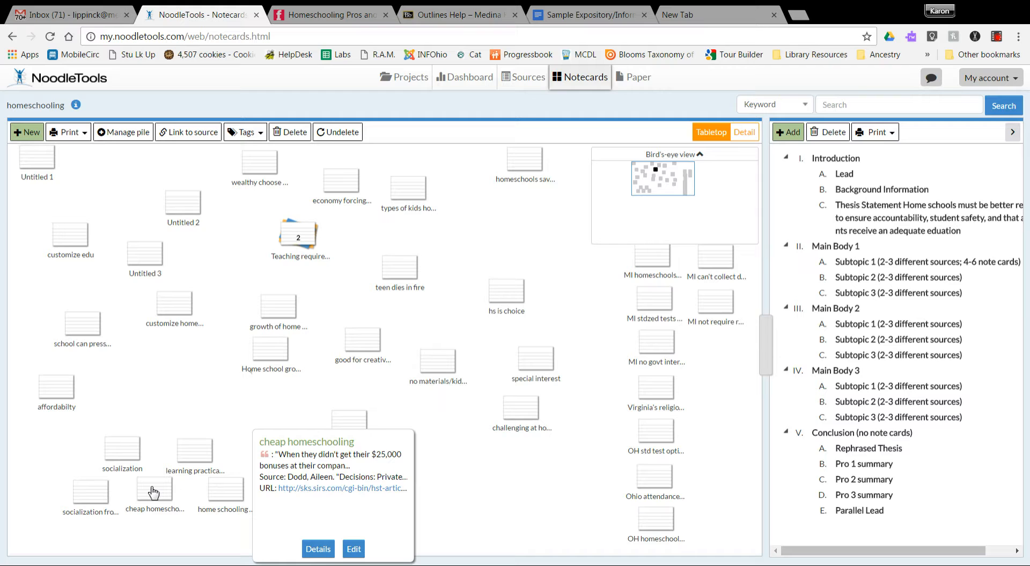
pyautogui.moveTo(97, 498)
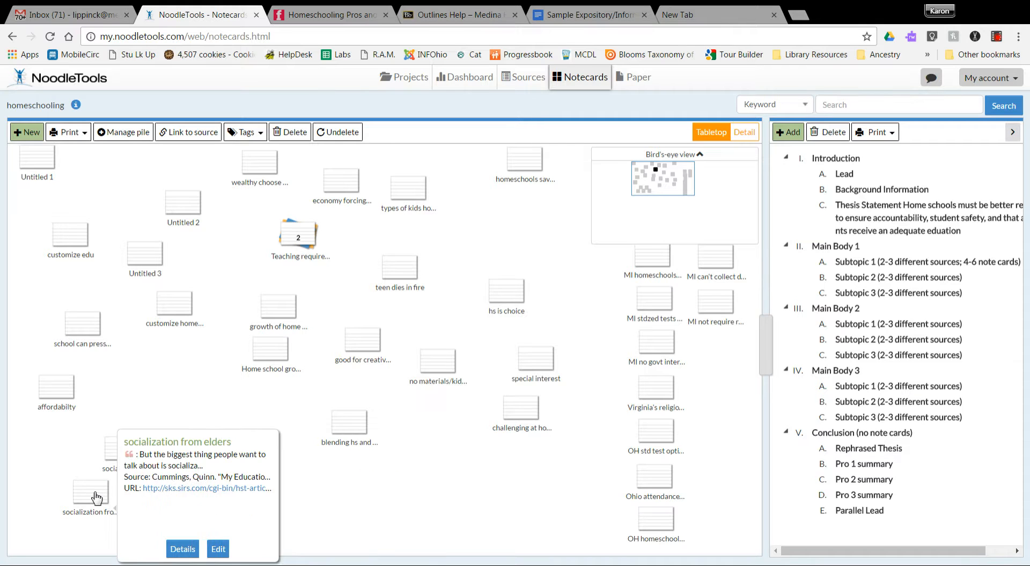
pyautogui.moveTo(122, 462)
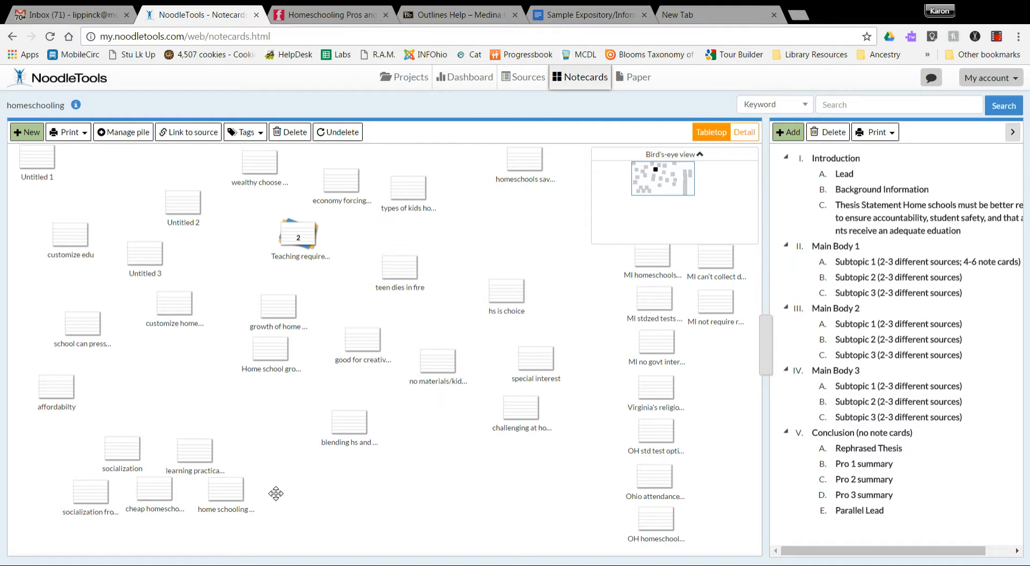
# Step: Tag the "home schooling is cheap" and "cheap homeschooling" notecards together with the color Red
pyautogui.click(223, 492)
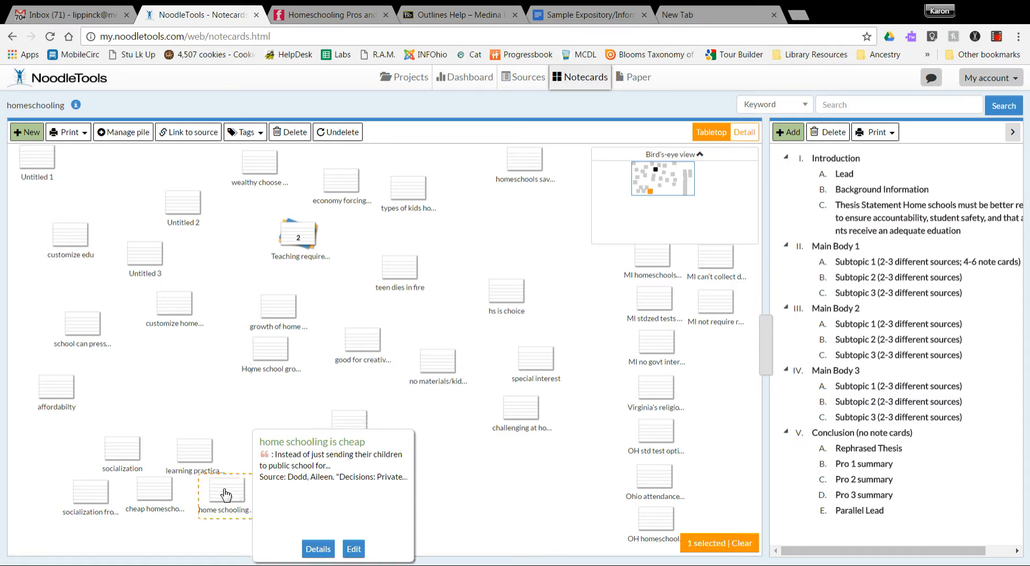
pyautogui.moveTo(245, 486)
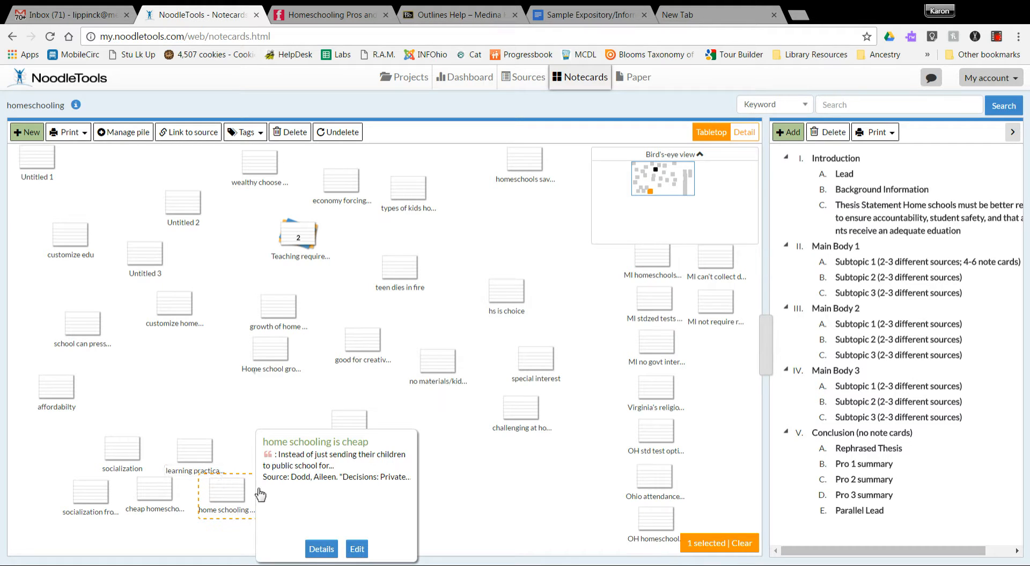
pyautogui.click(165, 494)
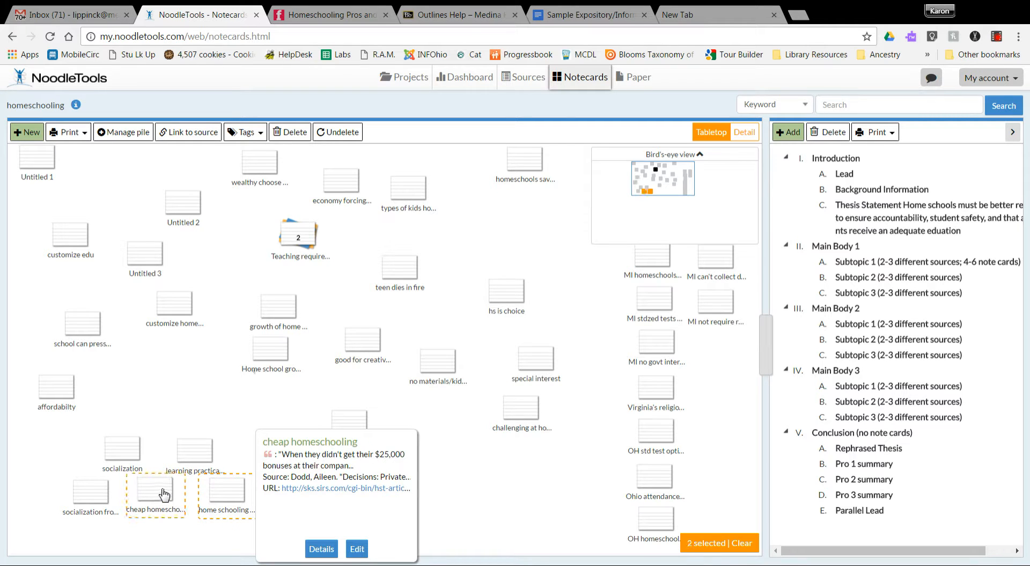
pyautogui.moveTo(517, 415)
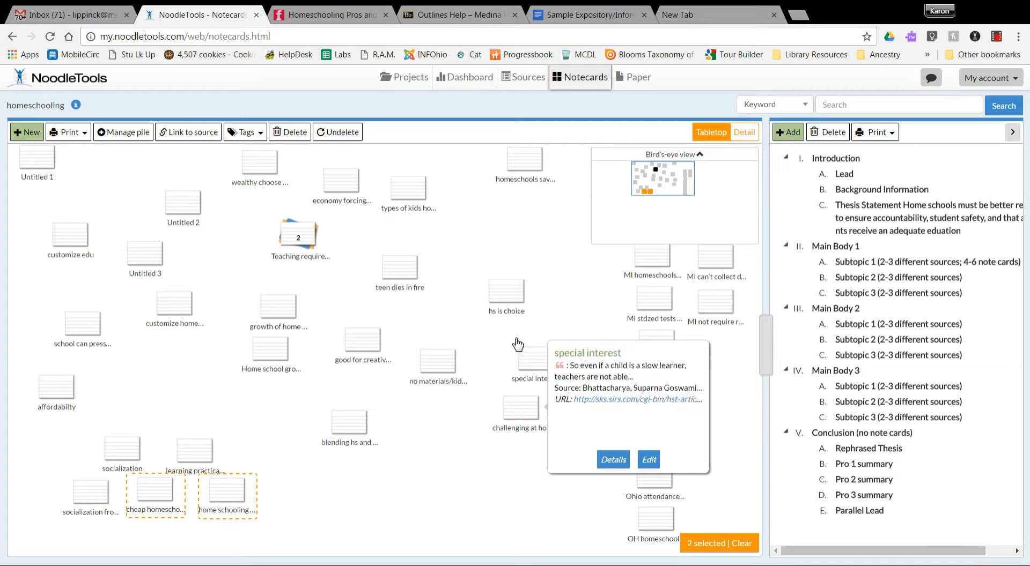
pyautogui.moveTo(499, 294)
pyautogui.moveTo(400, 279)
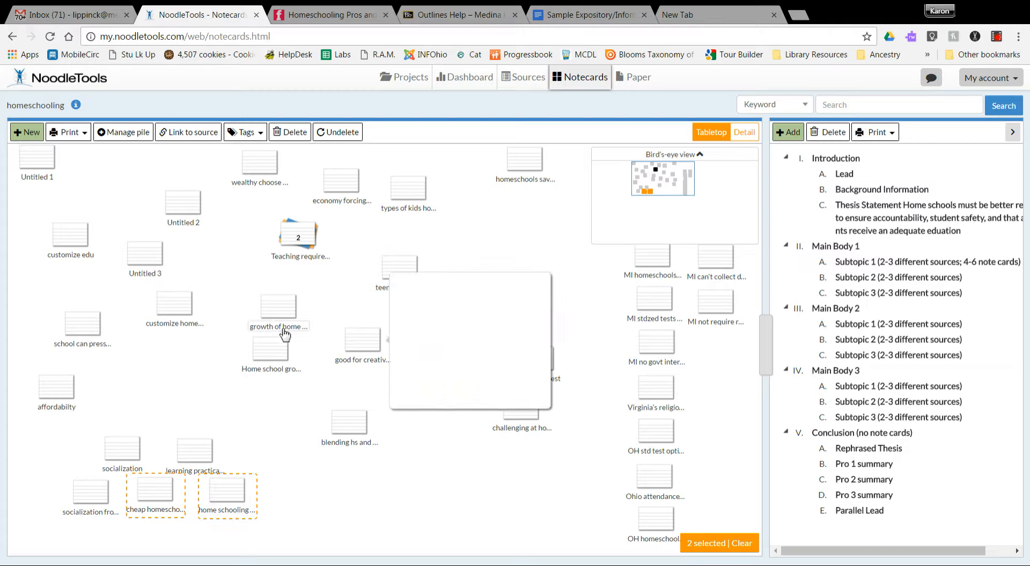
pyautogui.moveTo(284, 311)
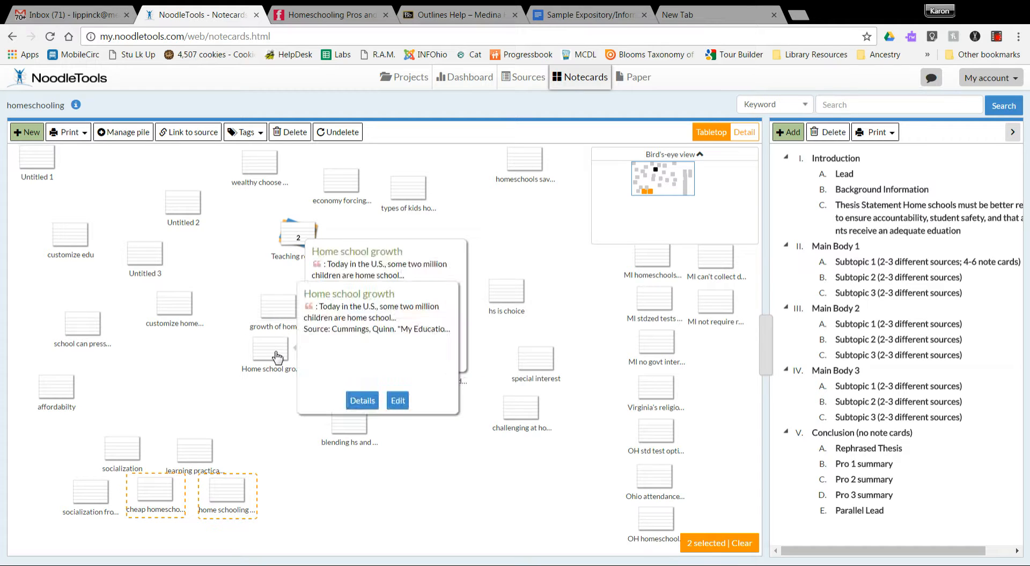
pyautogui.moveTo(159, 310)
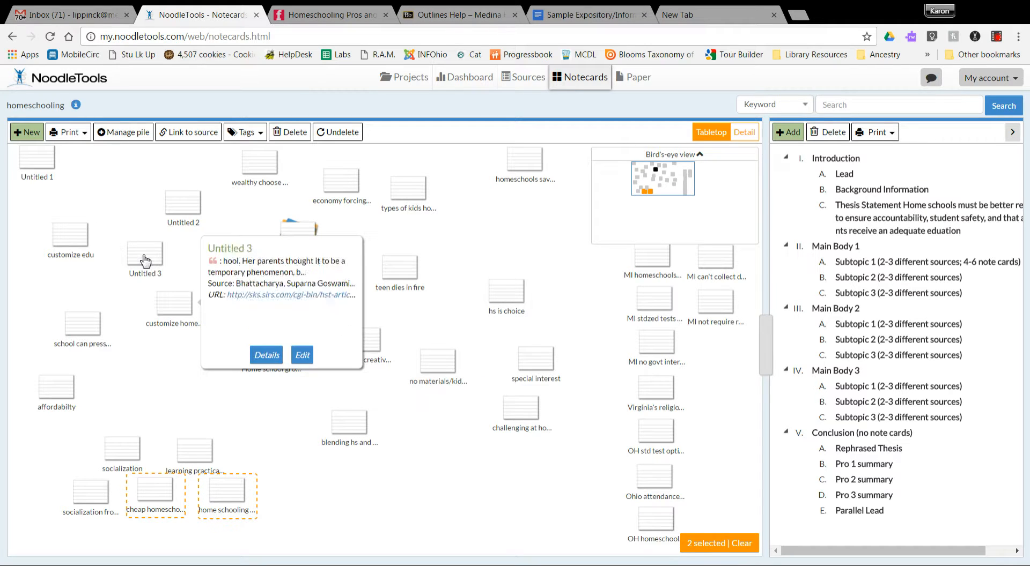
pyautogui.click(258, 136)
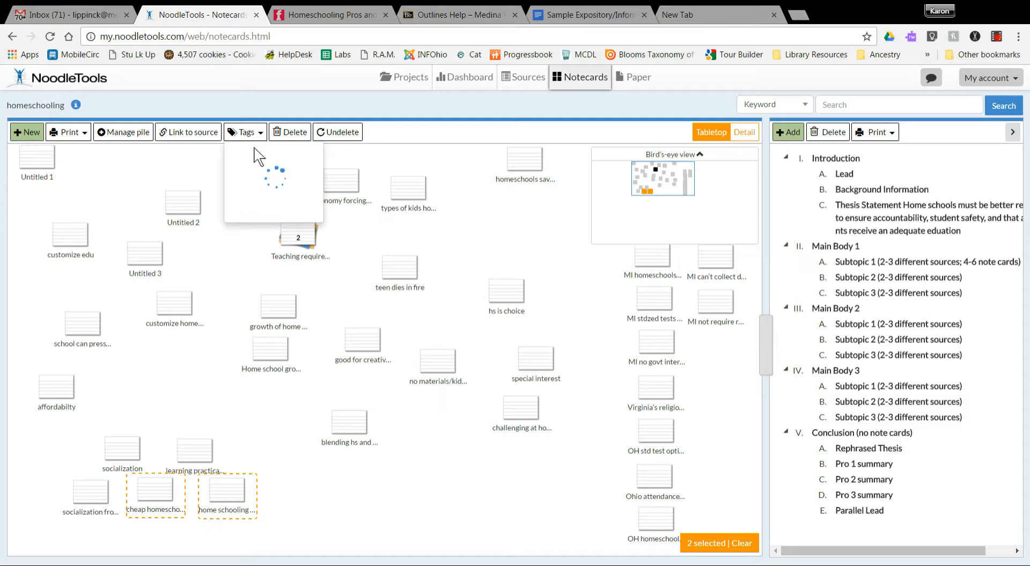
pyautogui.moveTo(257, 155)
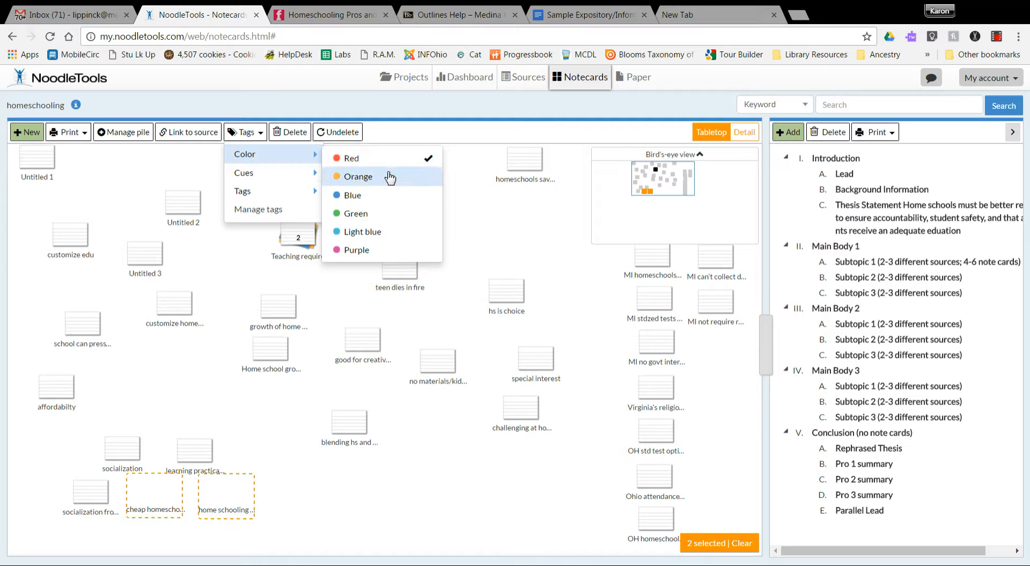
# Step: Add the "socialization from elders", "Home school growth" and "growth of home schooling" notecards to the selection and tag all five selected cards Green
pyautogui.click(85, 504)
pyautogui.moveTo(368, 344)
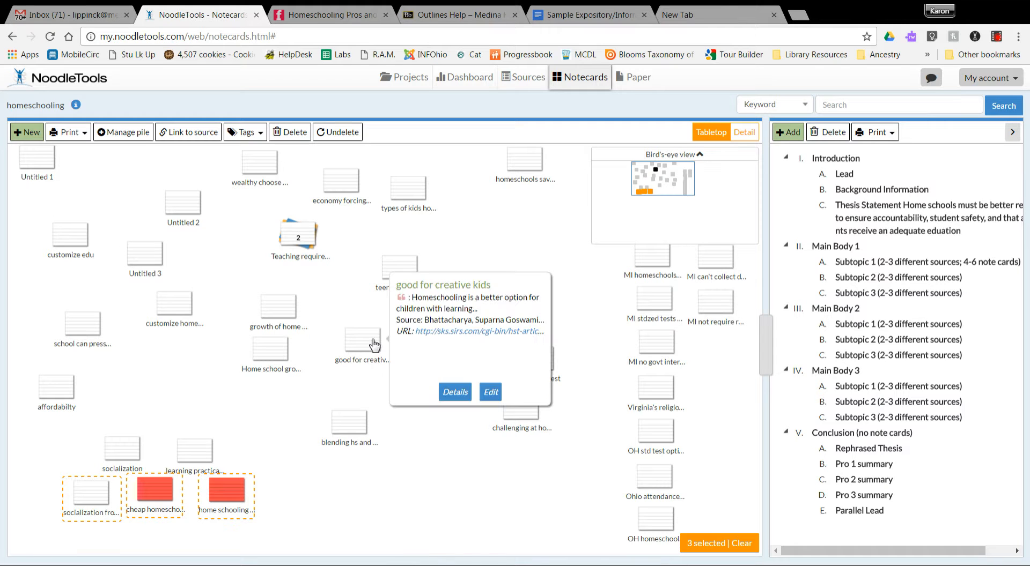
pyautogui.click(271, 355)
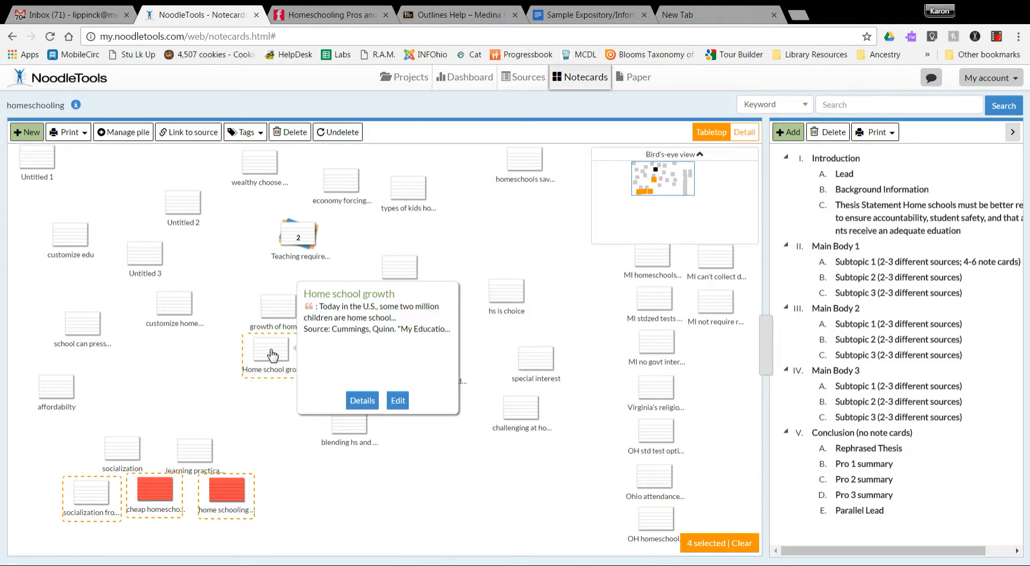
pyautogui.click(278, 314)
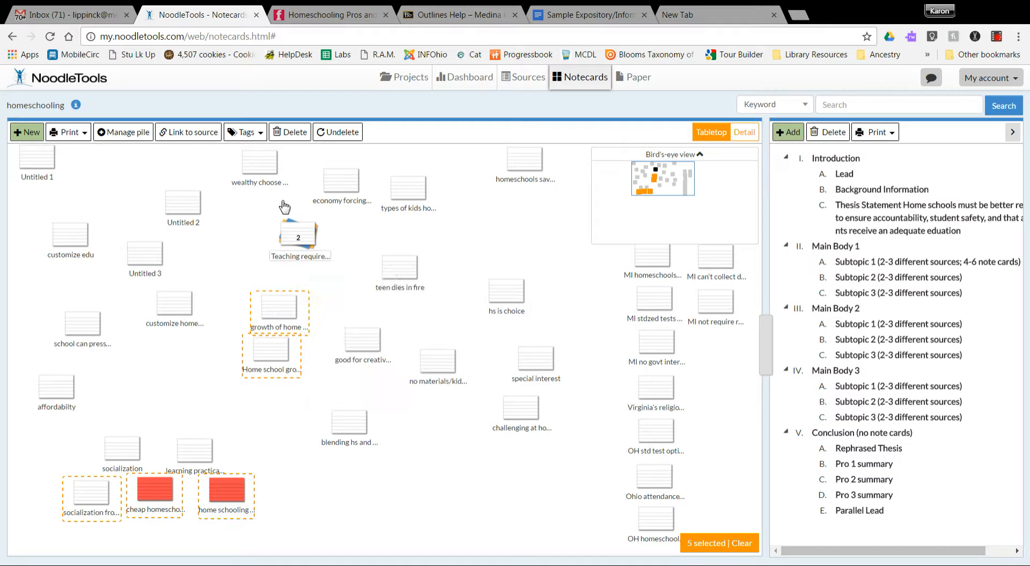
pyautogui.click(255, 133)
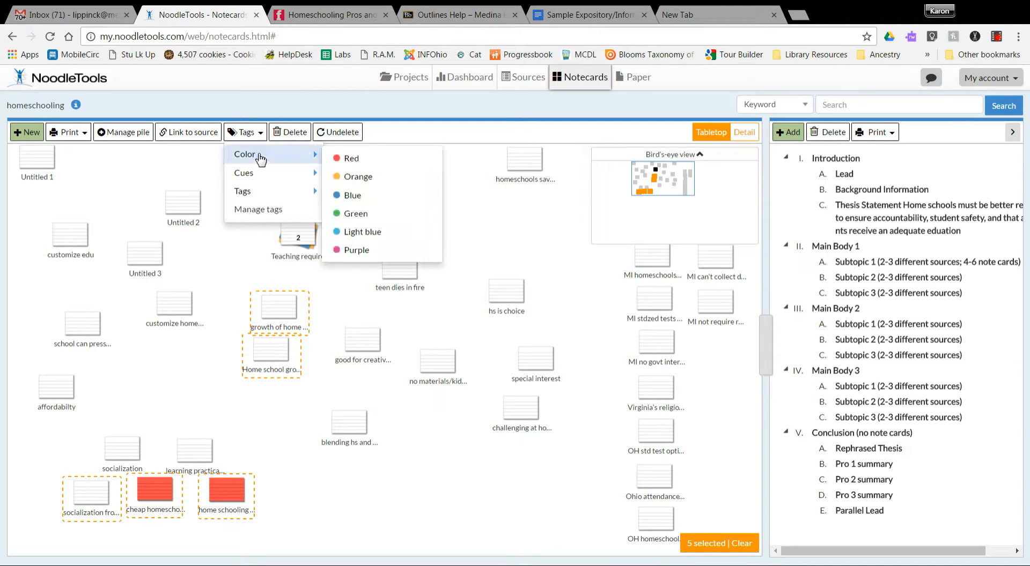
pyautogui.click(349, 215)
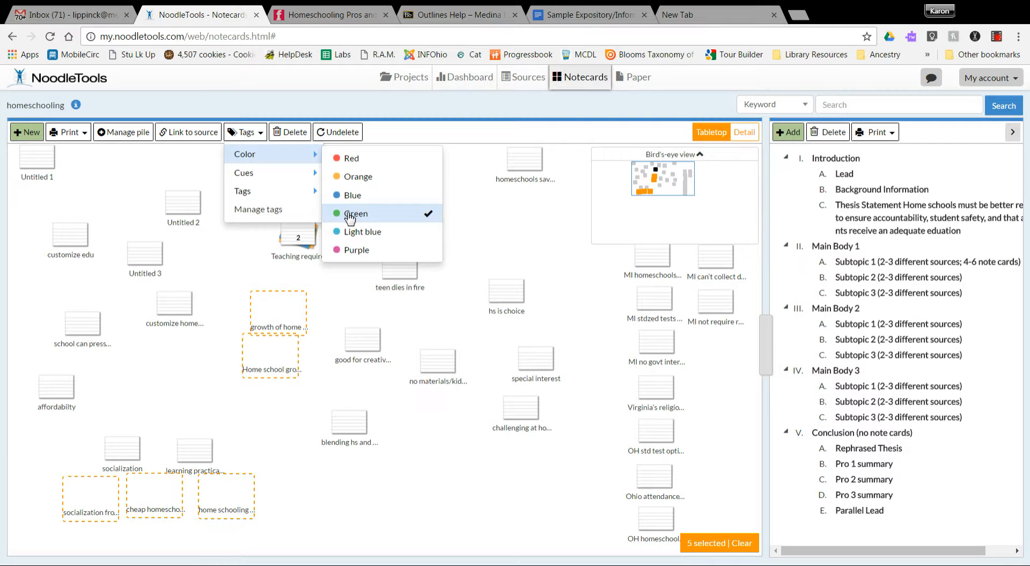
pyautogui.click(460, 482)
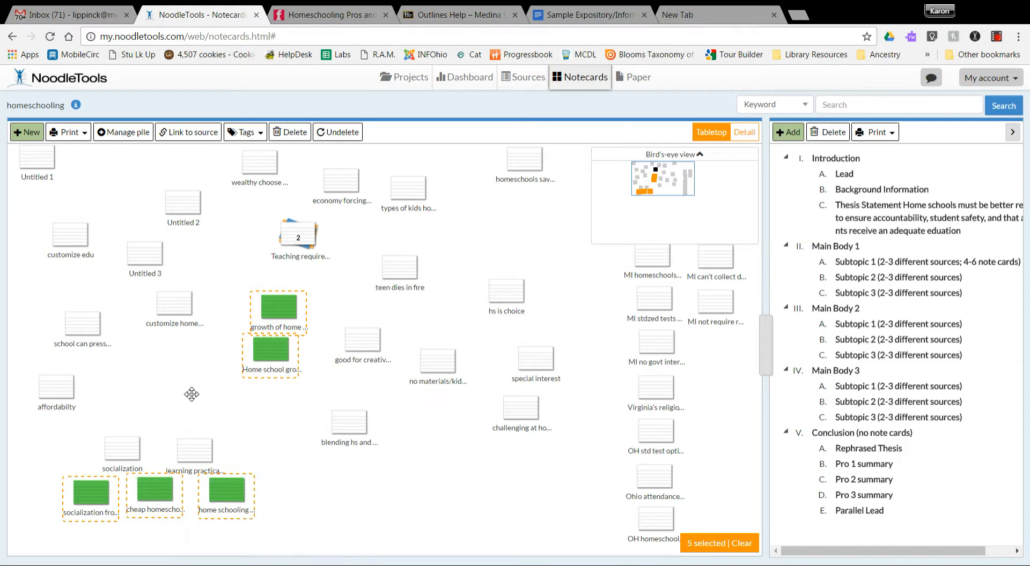
# Step: Deselect all five green notecards on the tabletop
pyautogui.click(224, 500)
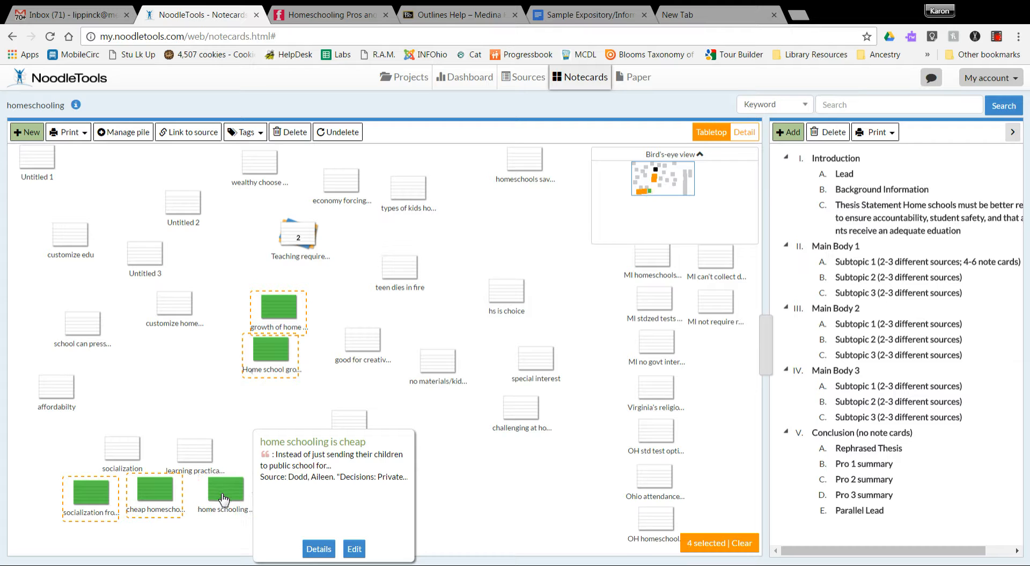
pyautogui.click(151, 505)
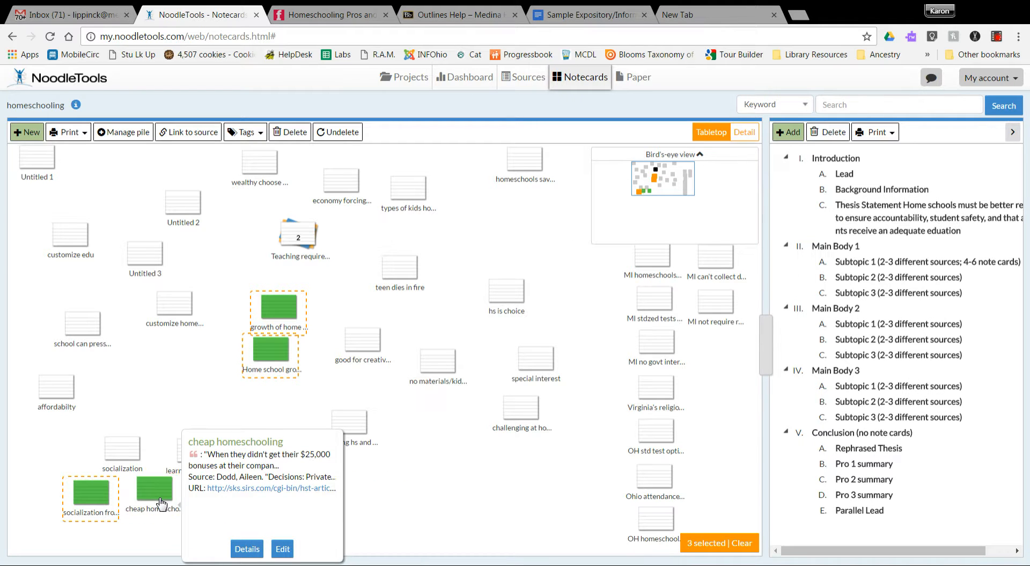
pyautogui.click(86, 502)
pyautogui.click(261, 314)
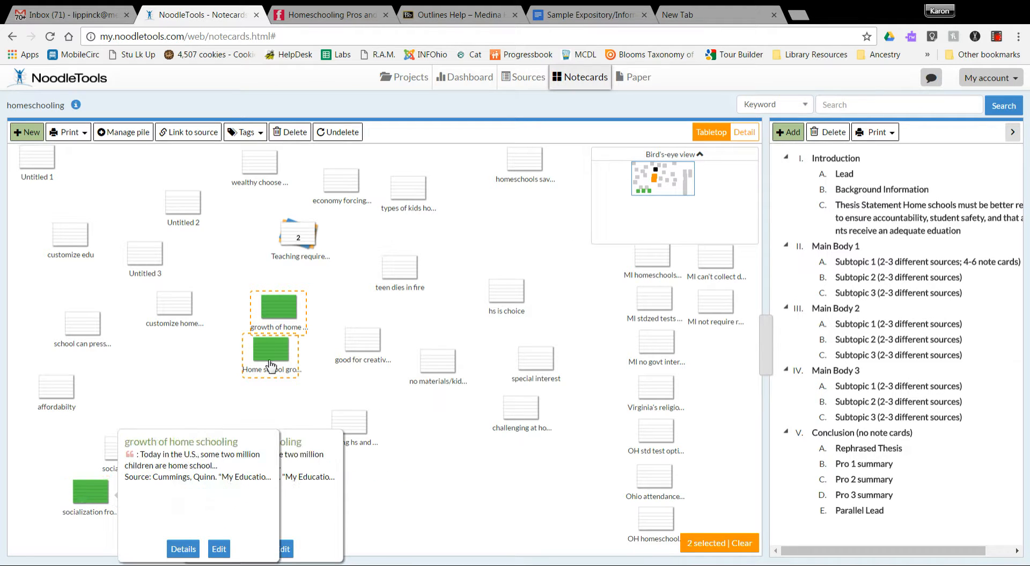
pyautogui.click(271, 366)
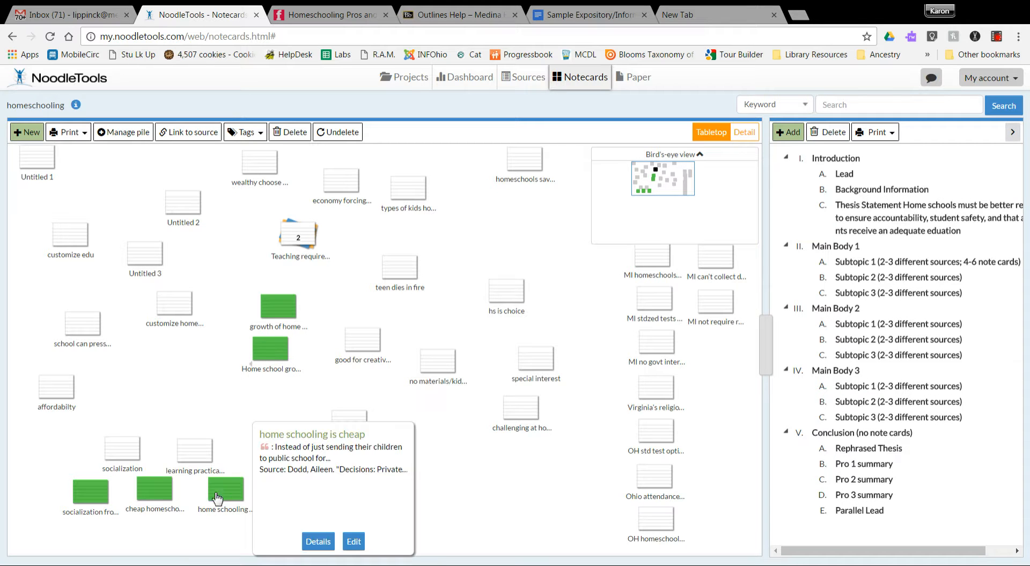
# Step: Select the "cheap homeschooling" and "home schooling is cheap" notecards and change their color tag to Red
pyautogui.click(164, 492)
pyautogui.click(227, 490)
pyautogui.click(246, 132)
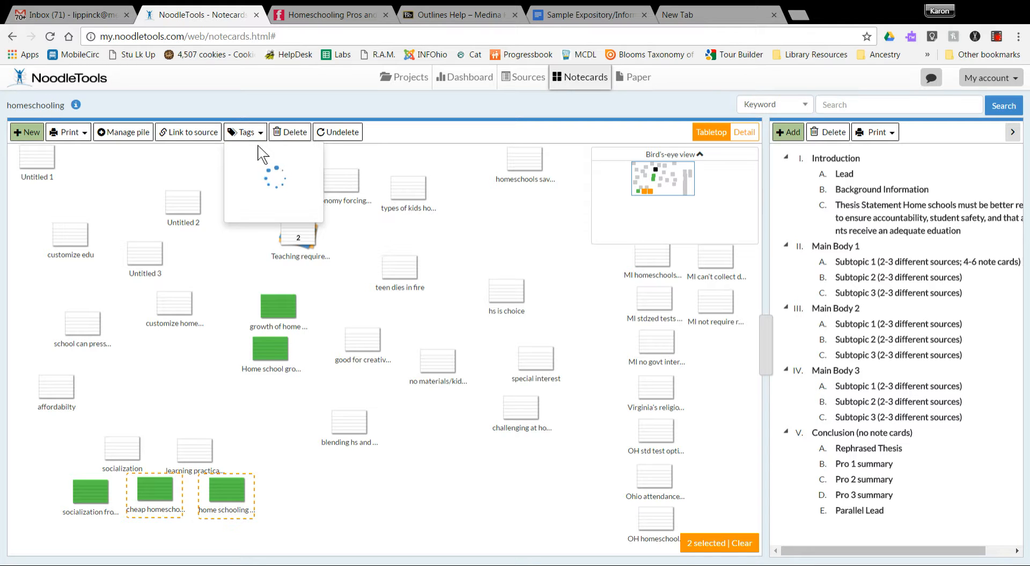
pyautogui.moveTo(266, 155)
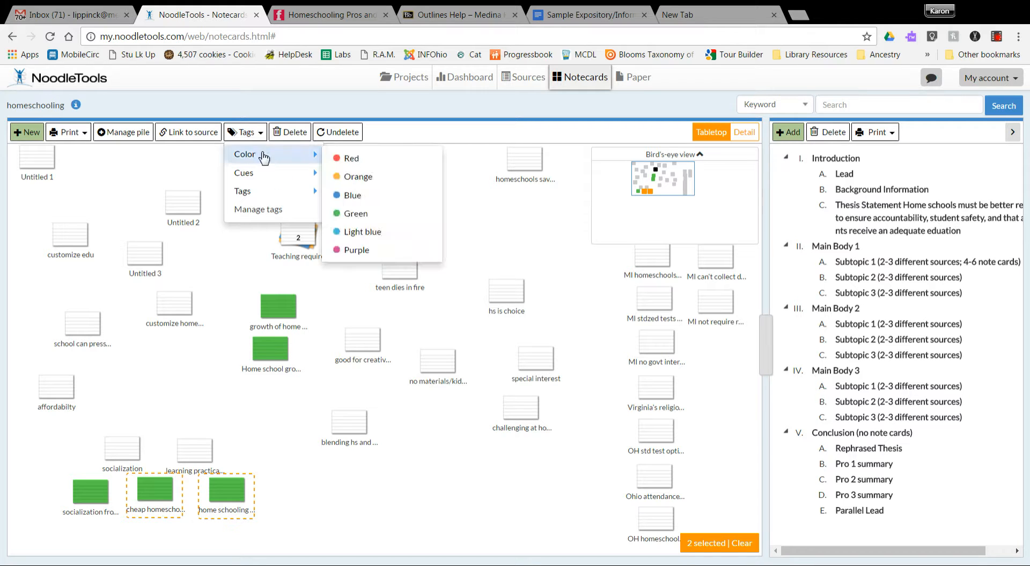
pyautogui.click(350, 158)
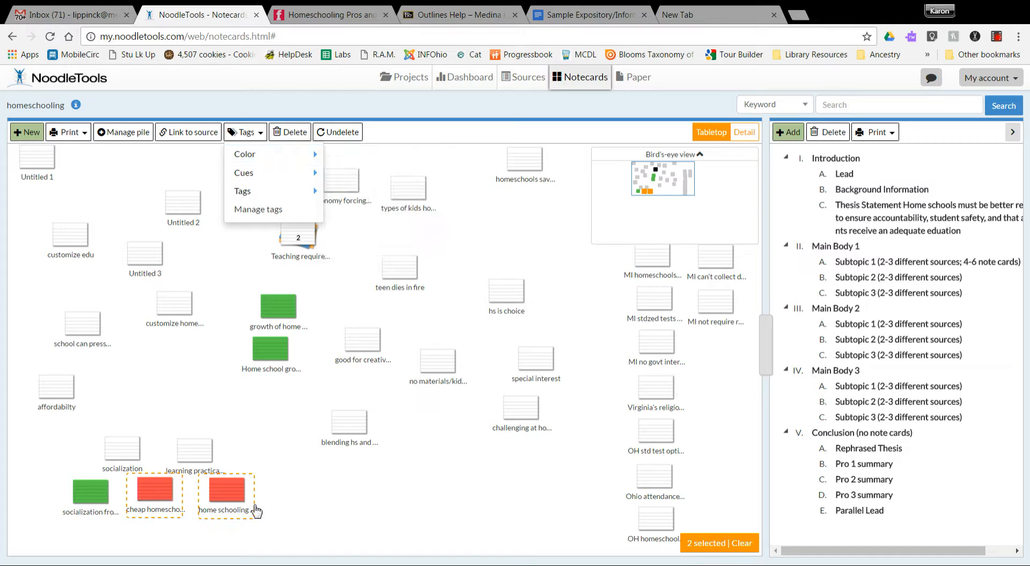
# Step: Tag only the "socialization" and "learning practically" notecards Light blue, leaving the two red cards out of the selection
pyautogui.keyDown('ctrl'); pyautogui.click(196, 453); pyautogui.keyUp('ctrl')
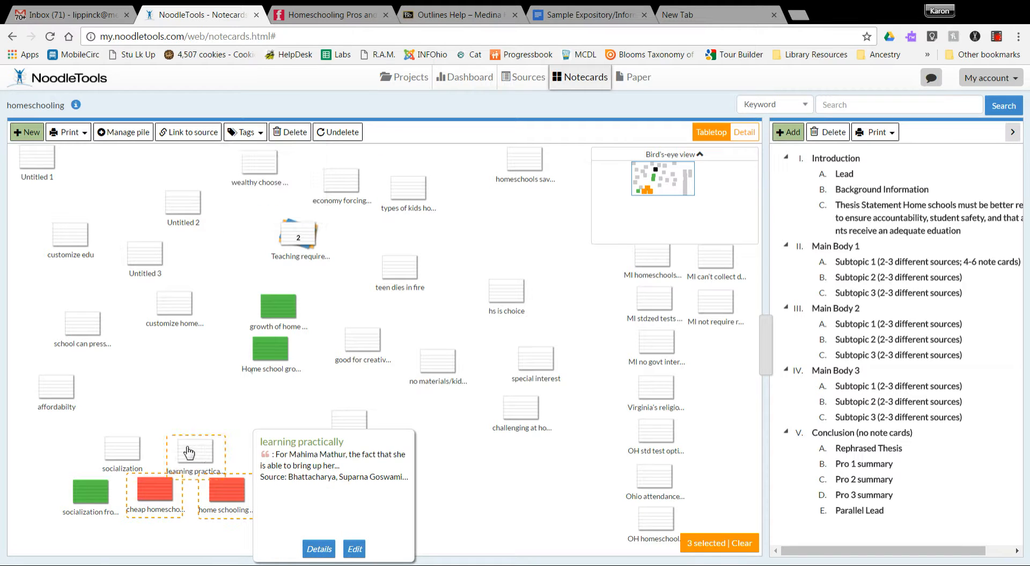
pyautogui.keyDown('ctrl'); pyautogui.click(133, 455); pyautogui.keyUp('ctrl')
pyautogui.keyDown('ctrl'); pyautogui.click(141, 498); pyautogui.keyUp('ctrl')
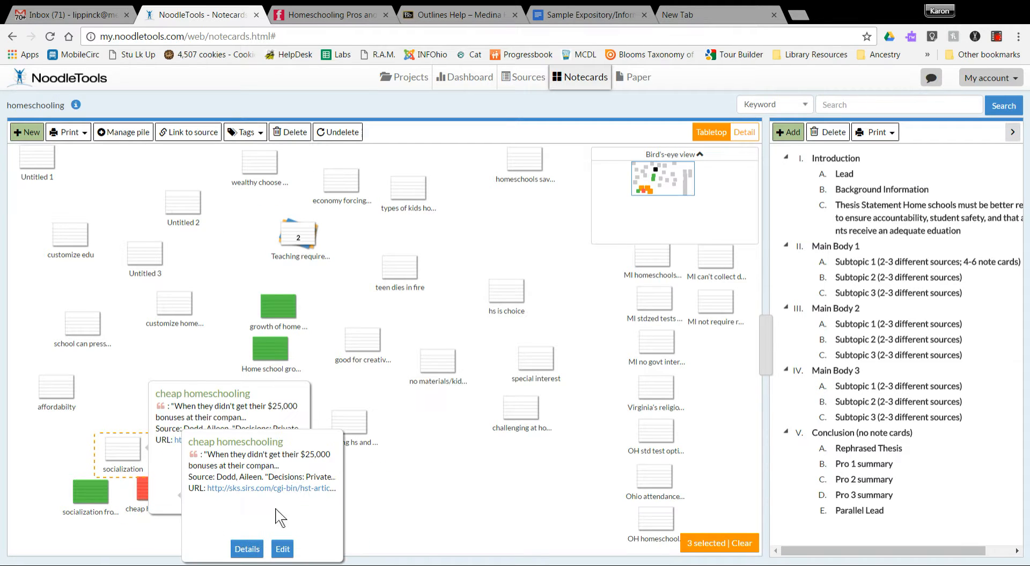
pyautogui.keyDown('ctrl'); pyautogui.click(233, 494); pyautogui.keyUp('ctrl')
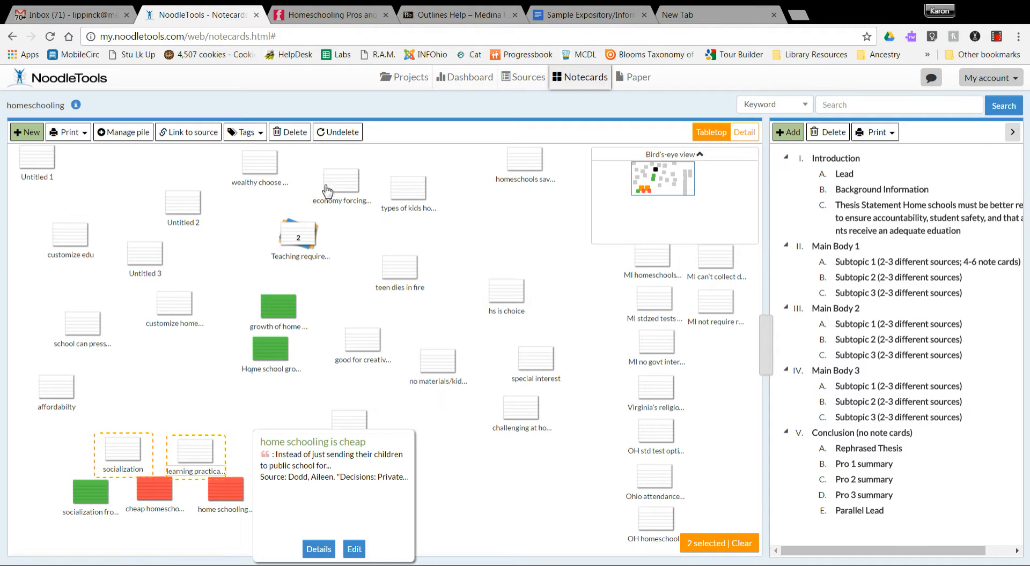
pyautogui.click(252, 133)
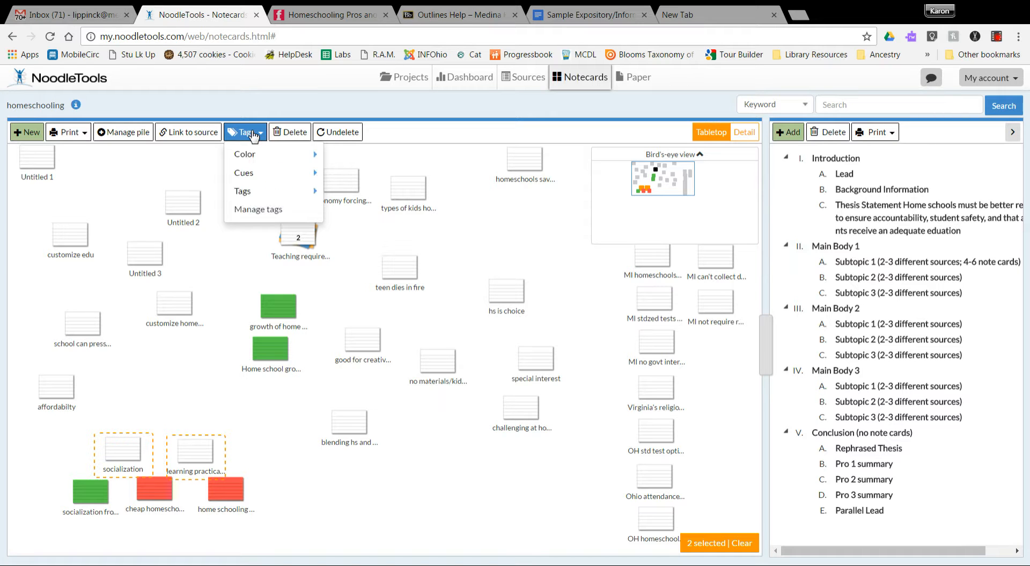
pyautogui.moveTo(301, 155)
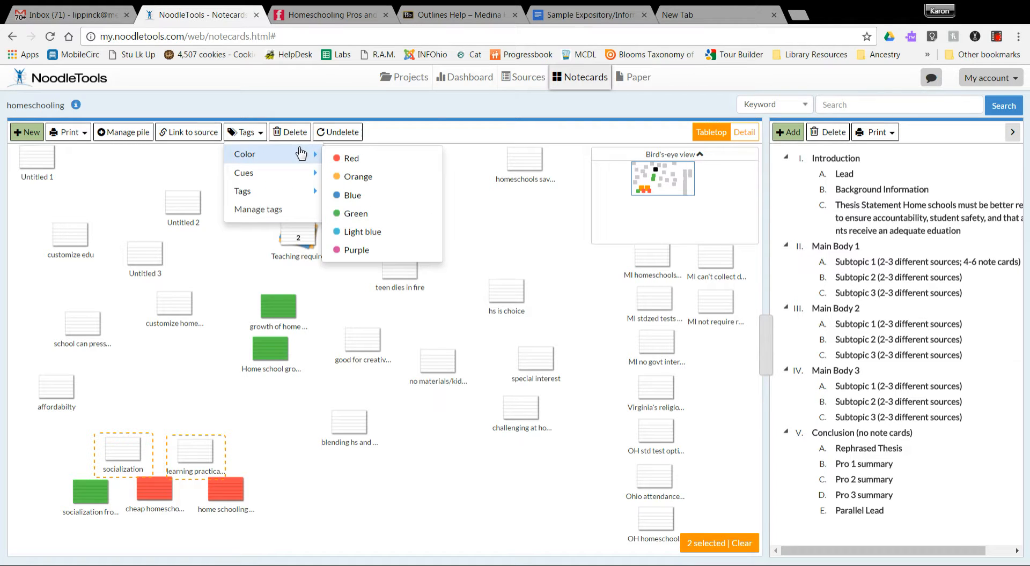
pyautogui.click(366, 235)
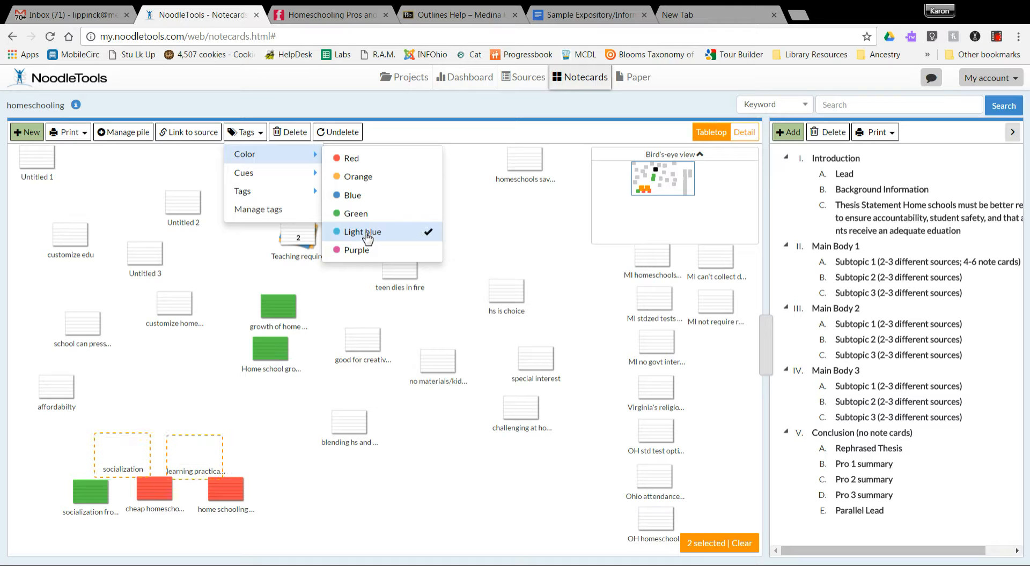
pyautogui.moveTo(291, 177)
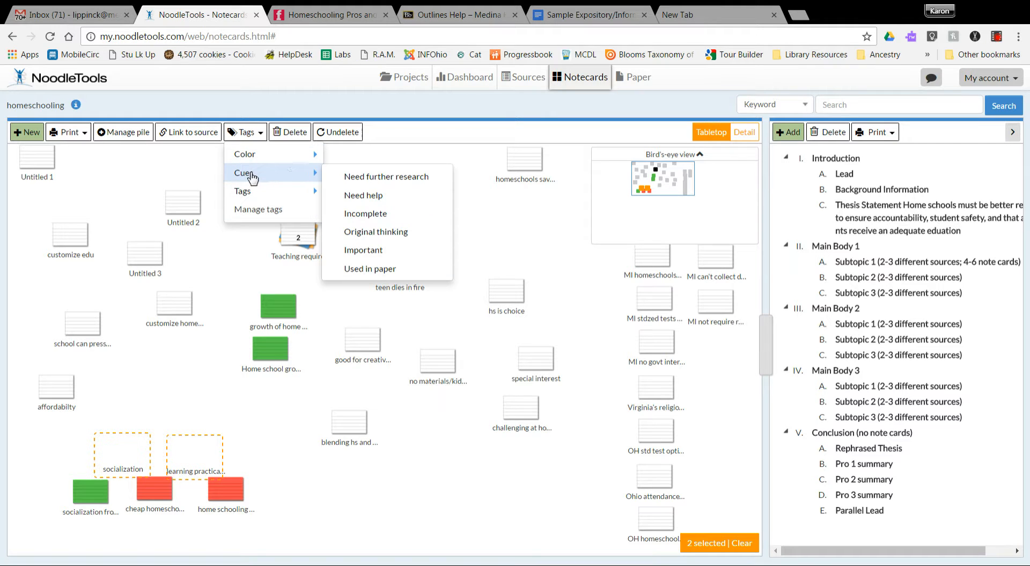
pyautogui.moveTo(271, 195)
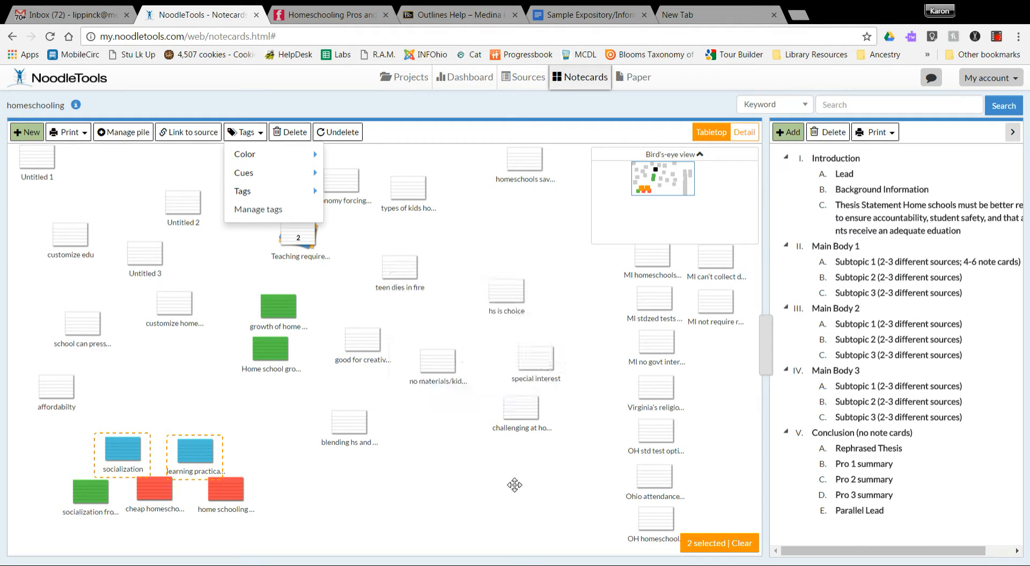
pyautogui.click(482, 240)
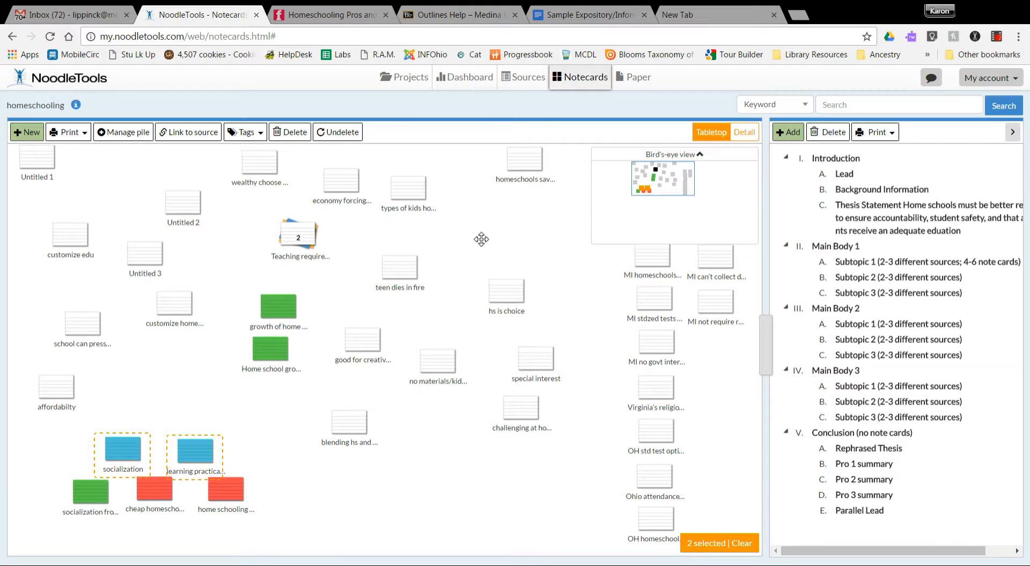